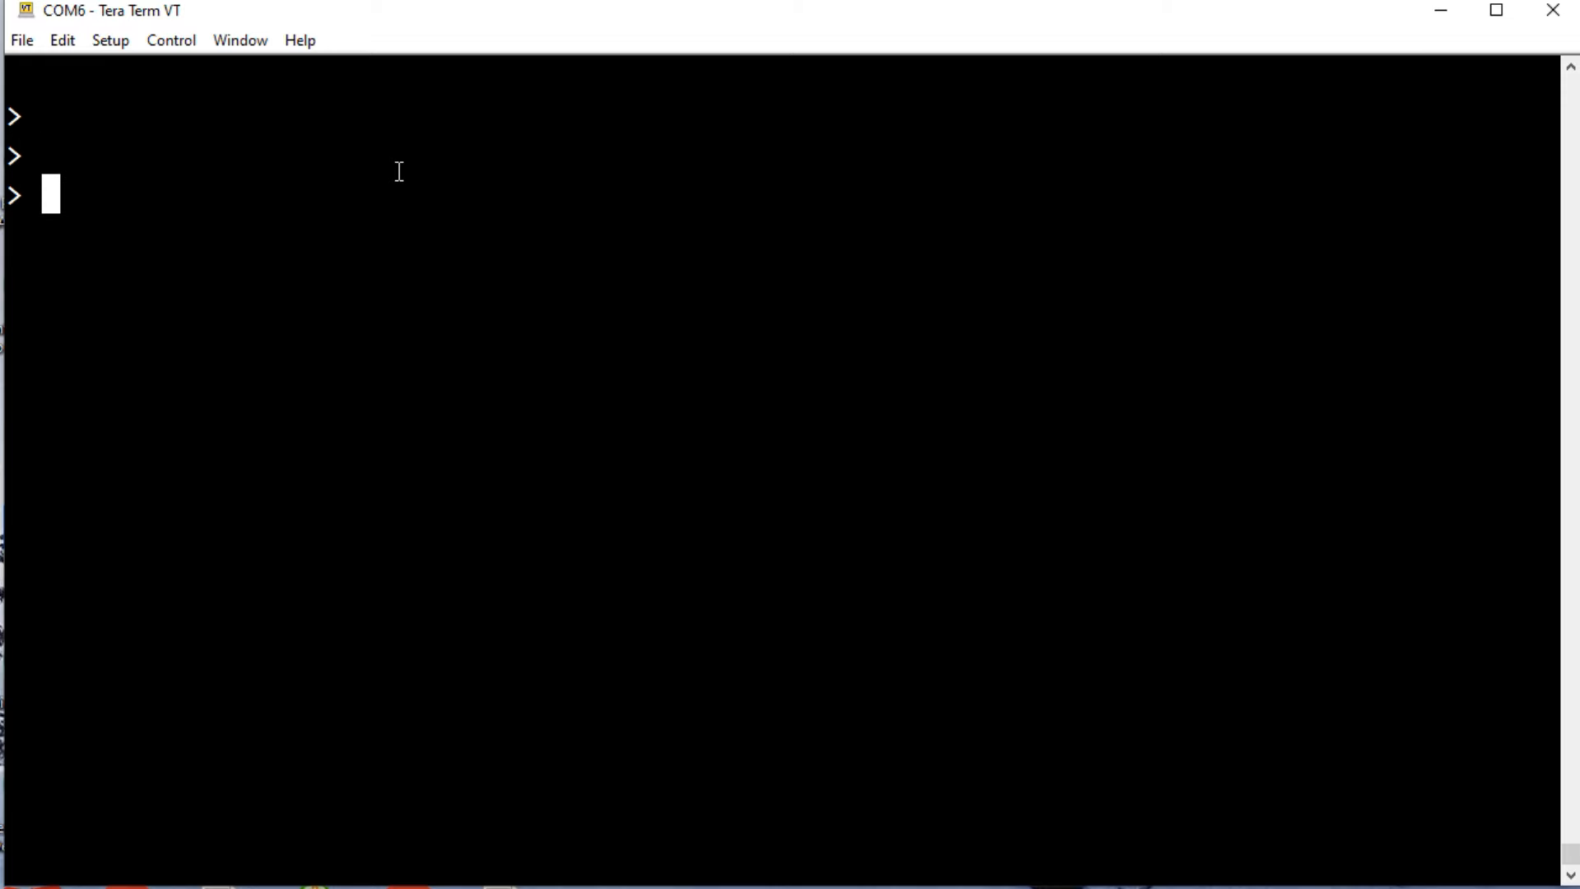
text(print mm.info$(cpuspeed))
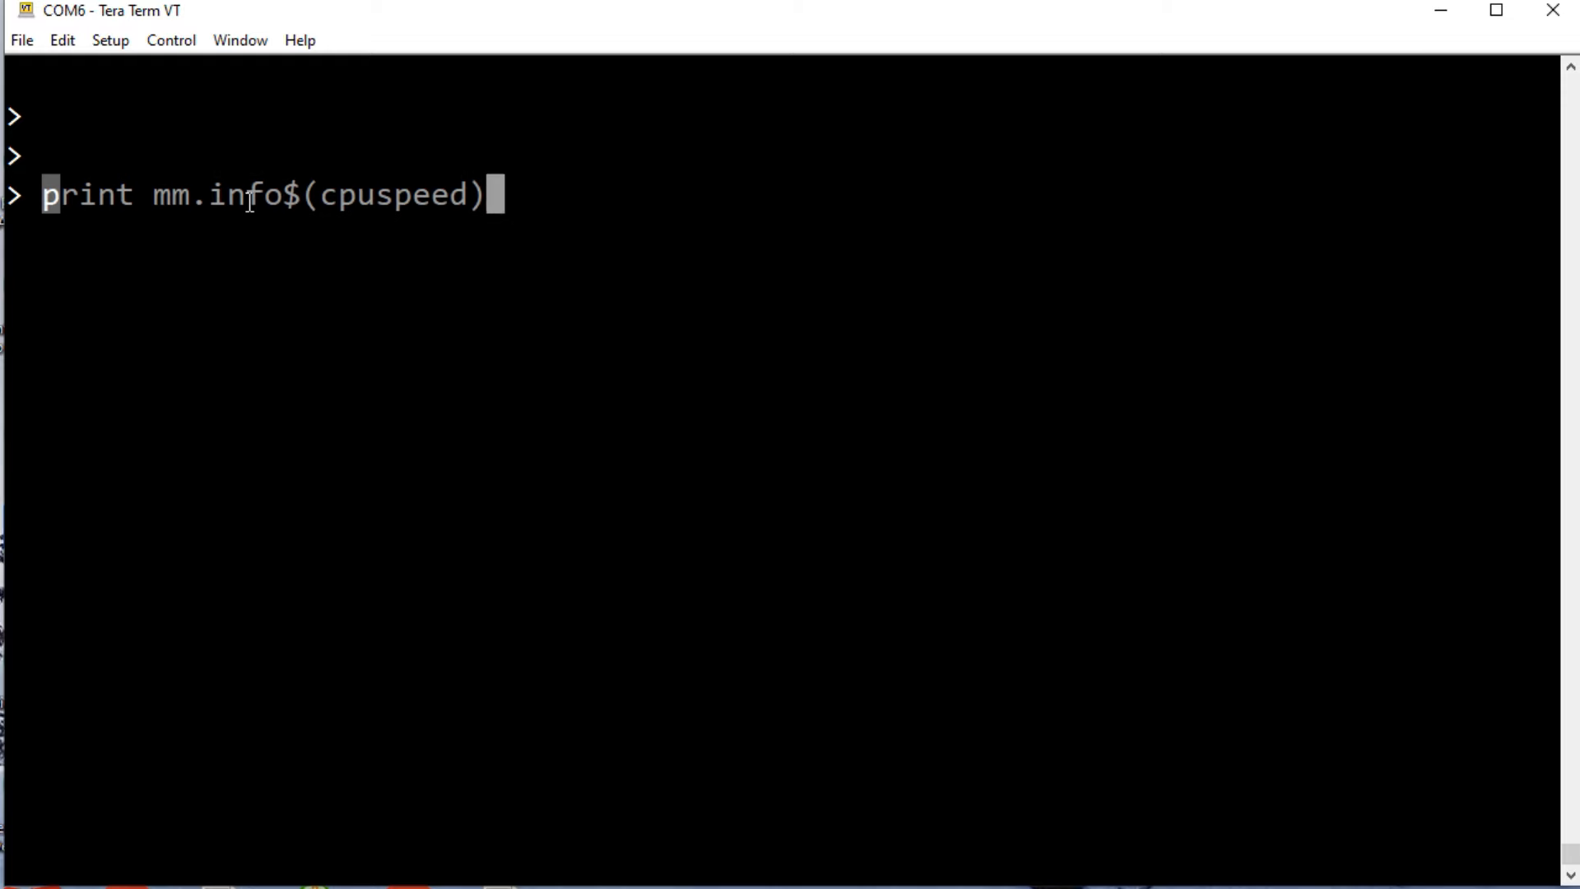
- Query mm.info$(cpuspeed) showing 133000000, then print 1/7 as 0.1428571429
key(Return)
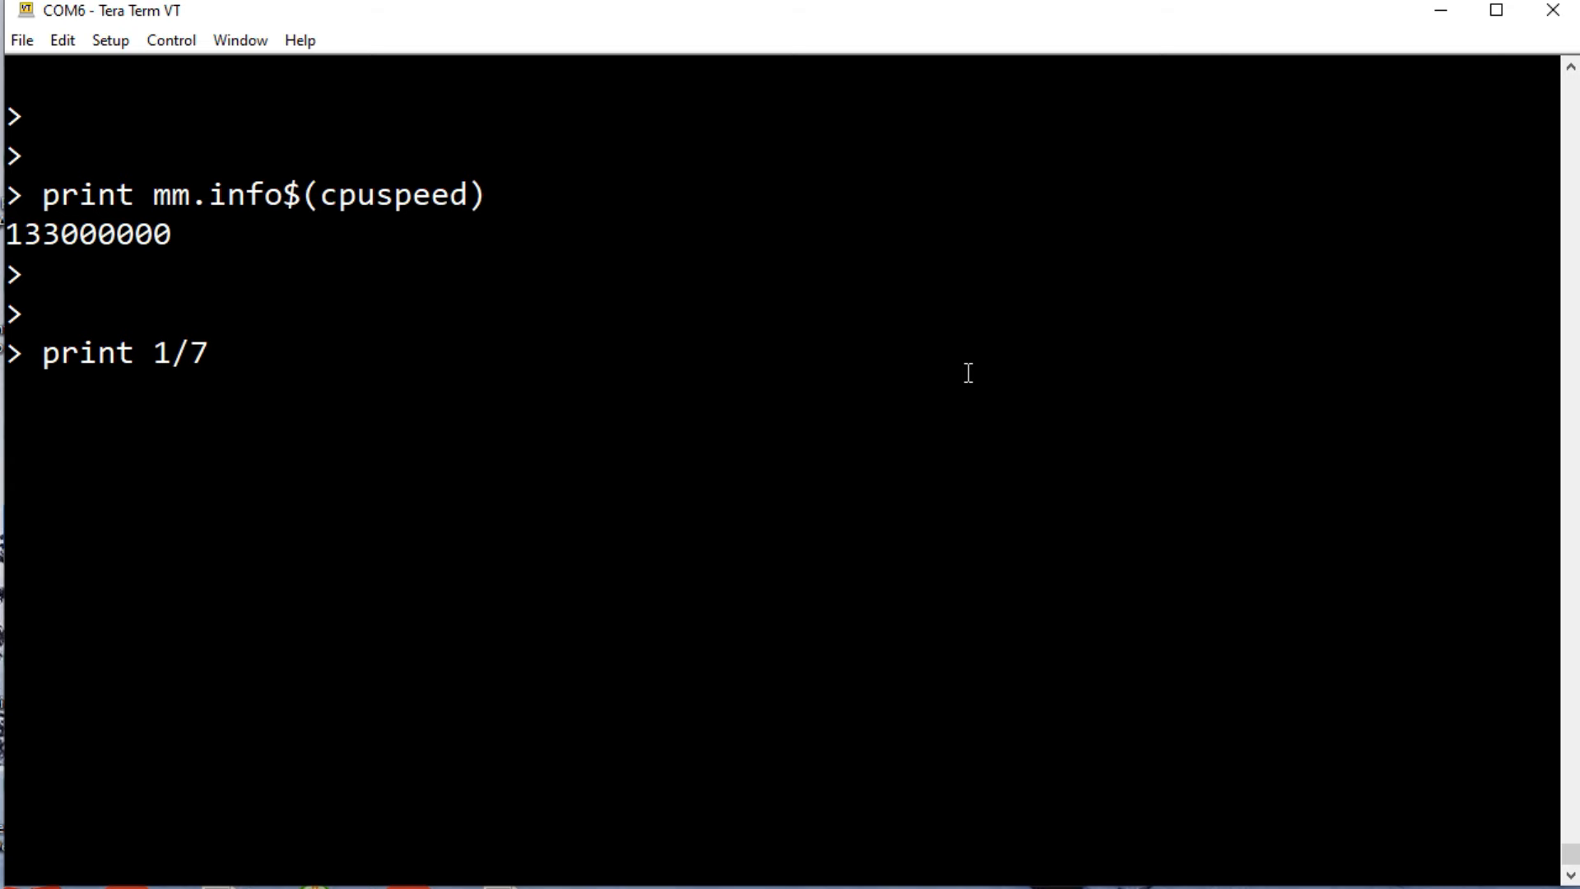
key(Return)
text(option cpuspeed 378000)
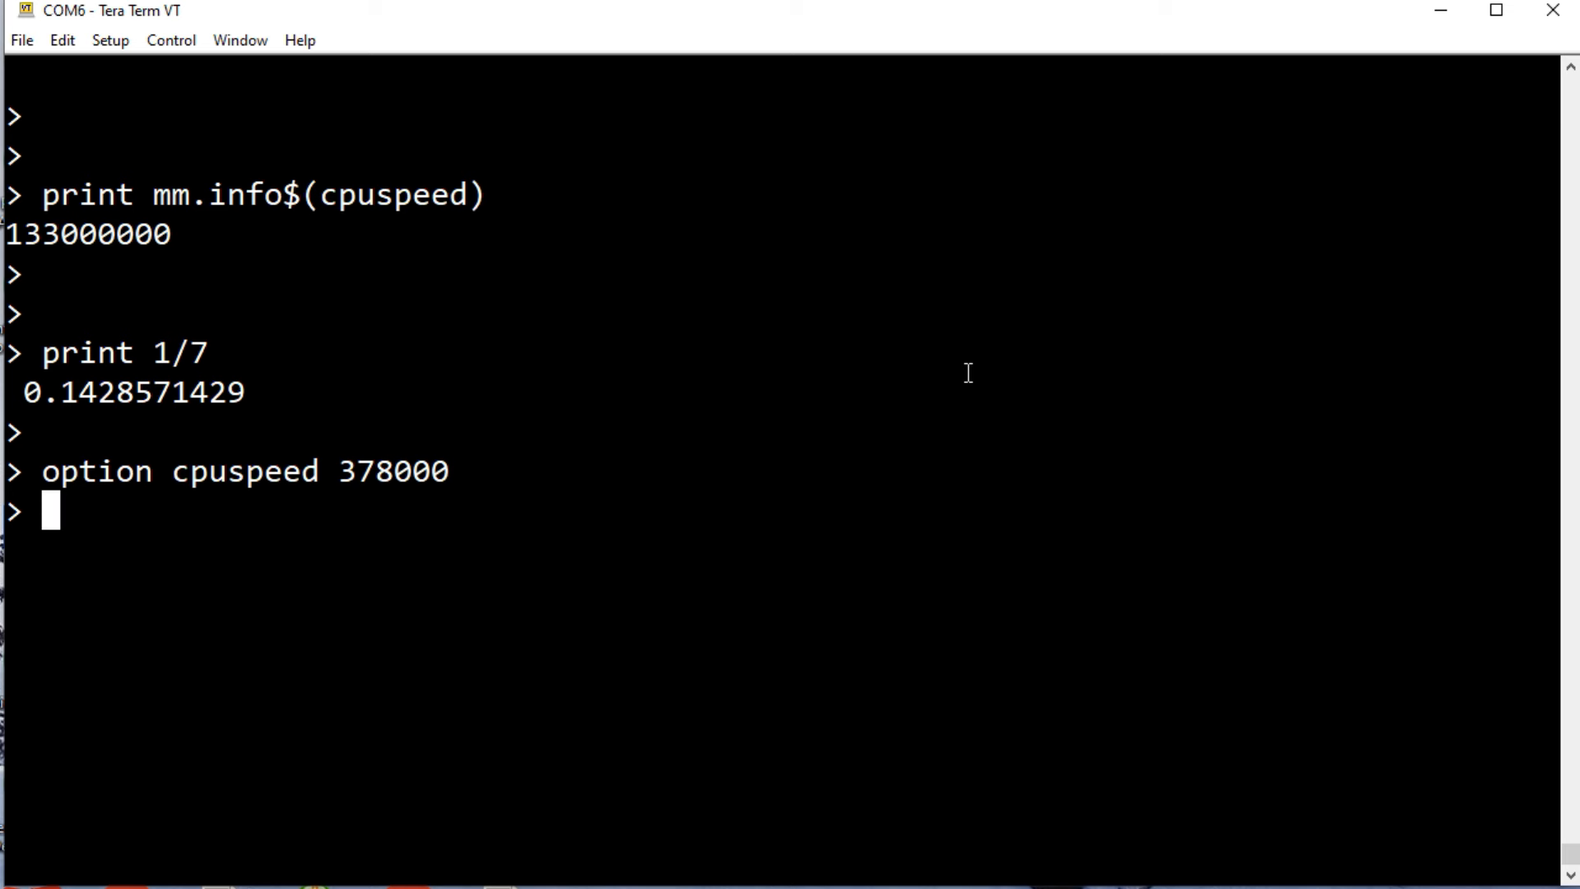
text(print mm.info$(cpuspeed))
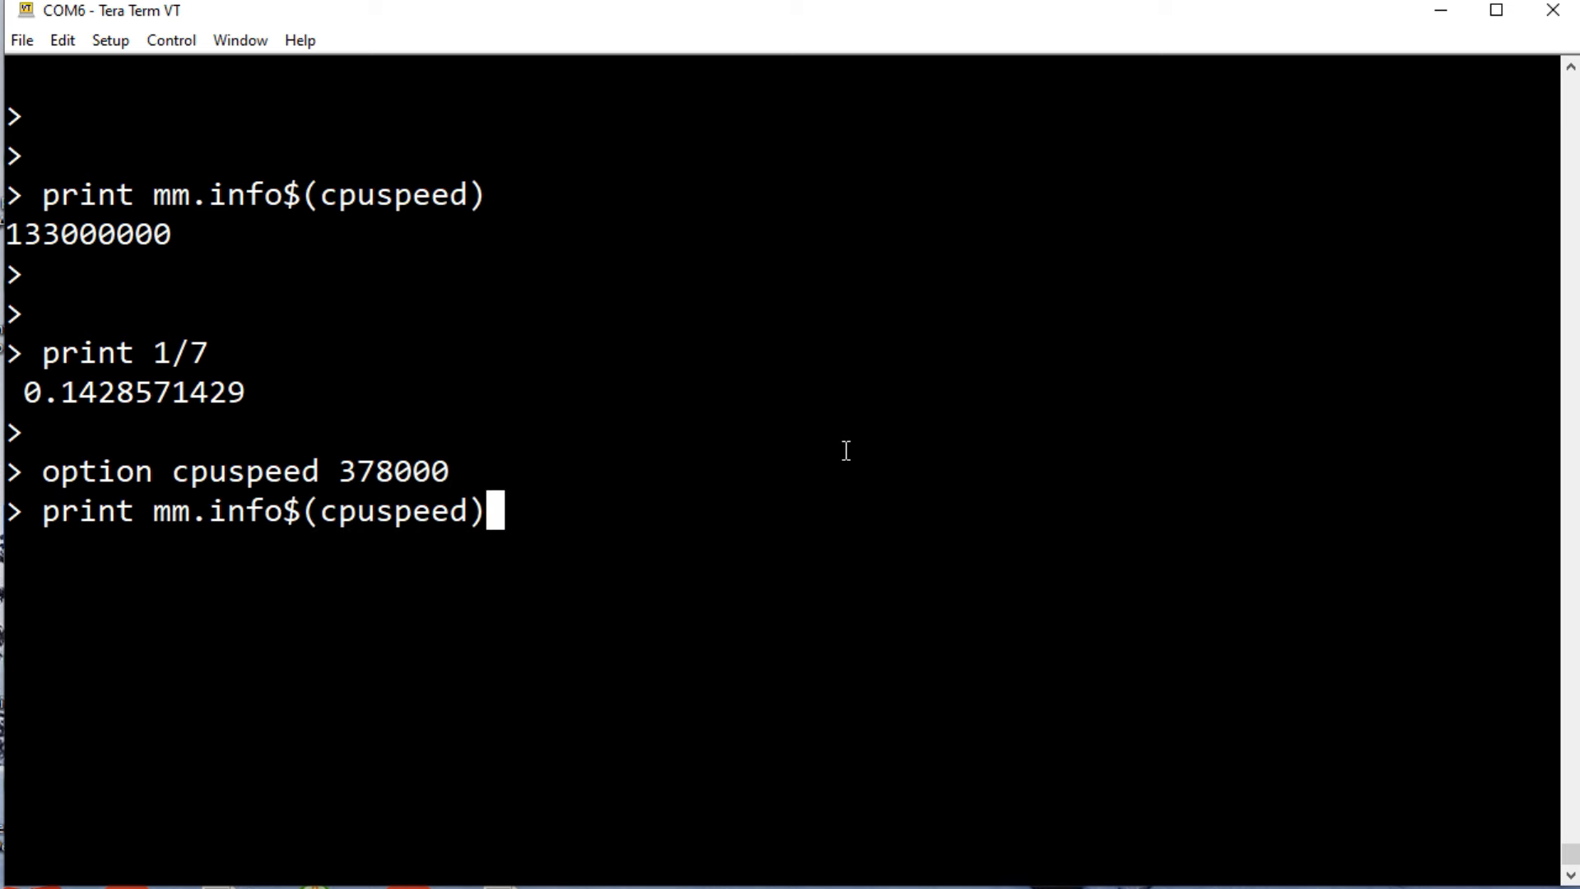
- Confirm the clock now reads 378000000 and run the program printing ~25 Degrees C
key(Return)
text(run)
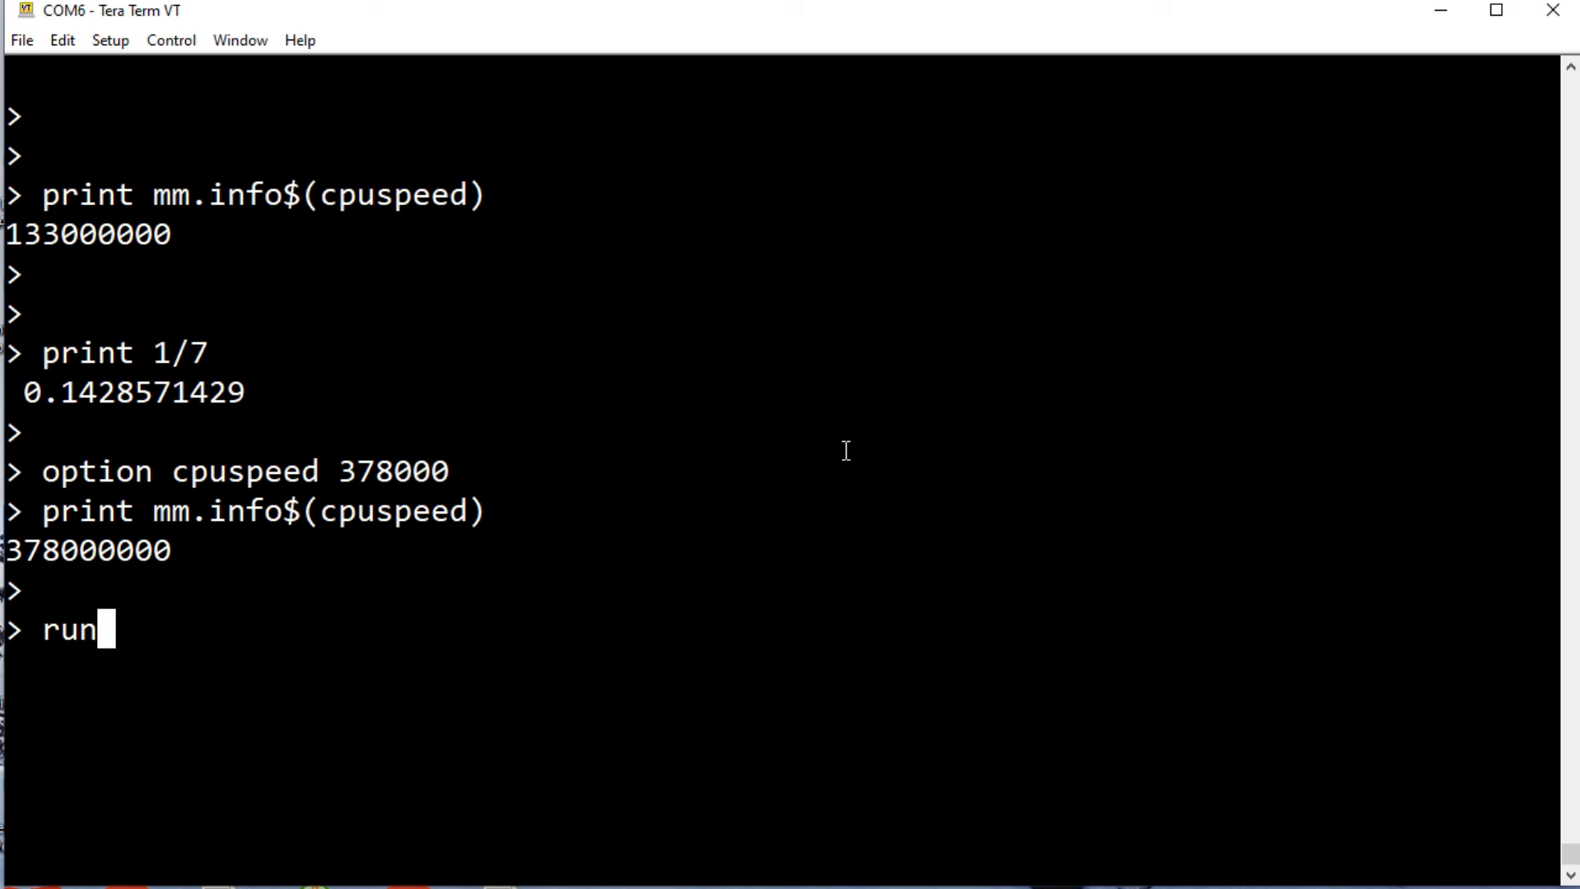
key(Return)
text(option cpuspeed 133000)
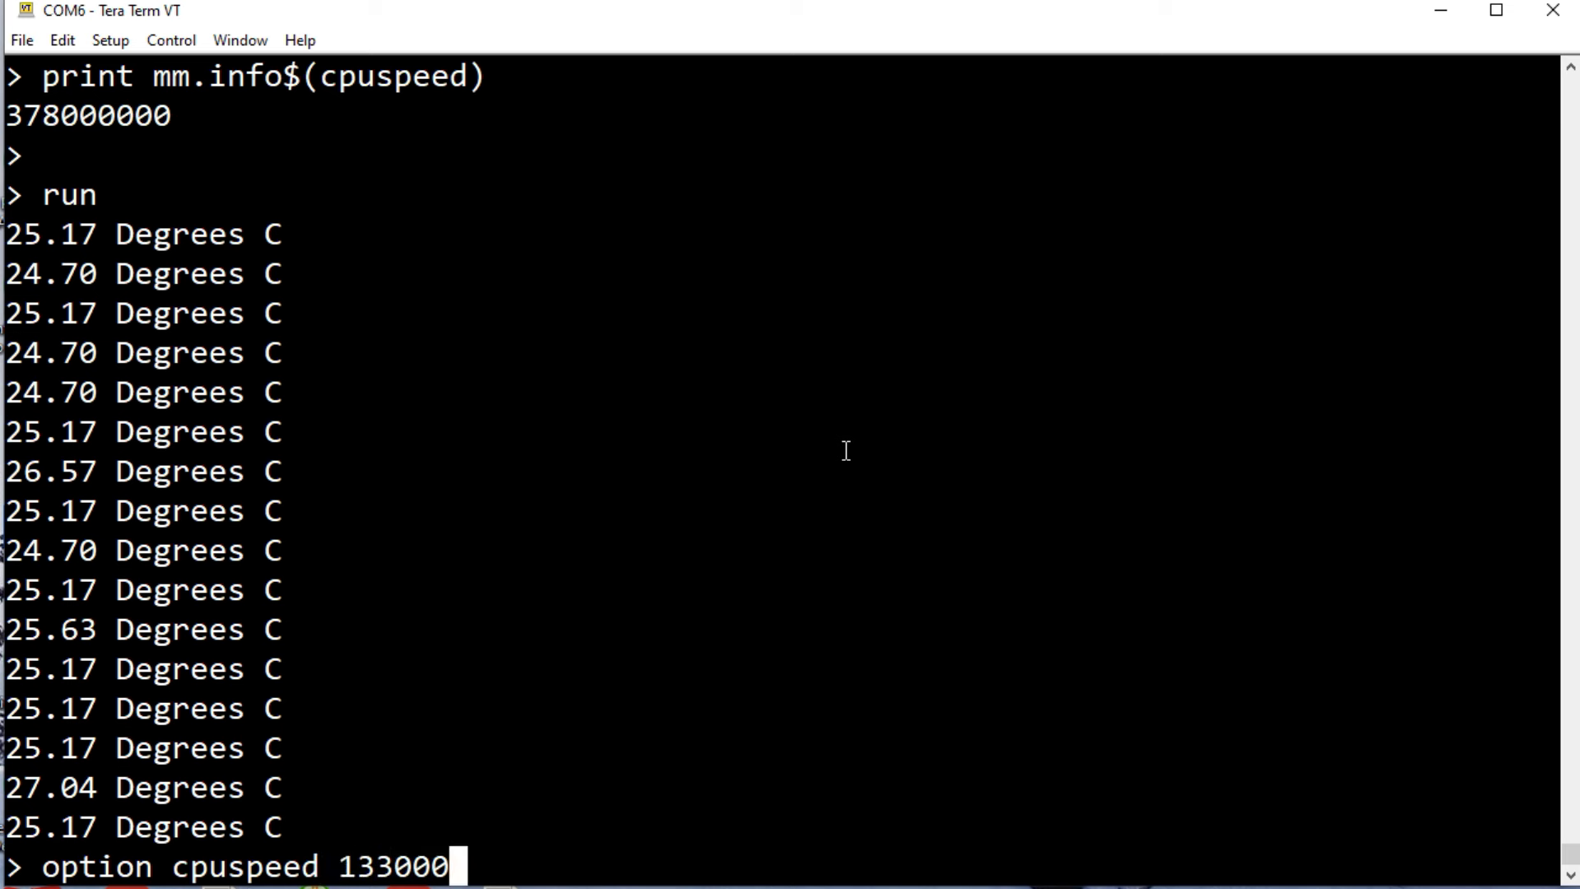
text(000)
- Restore option cpuspeed 133000 and rerun the program, now reading near 16-17 Degrees C
key(Return)
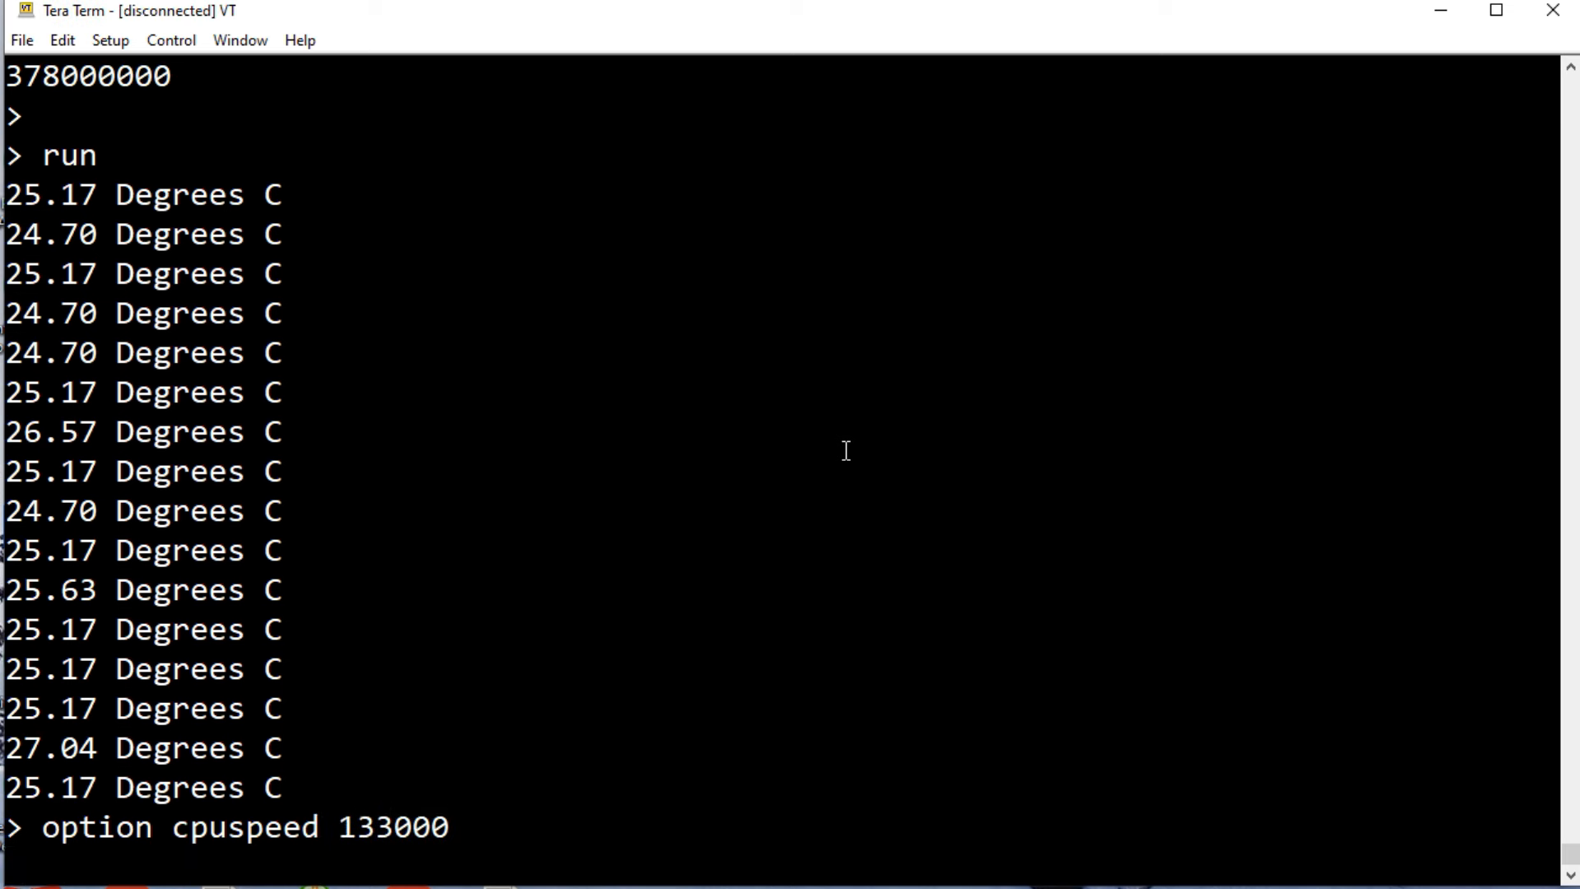
key(Return)
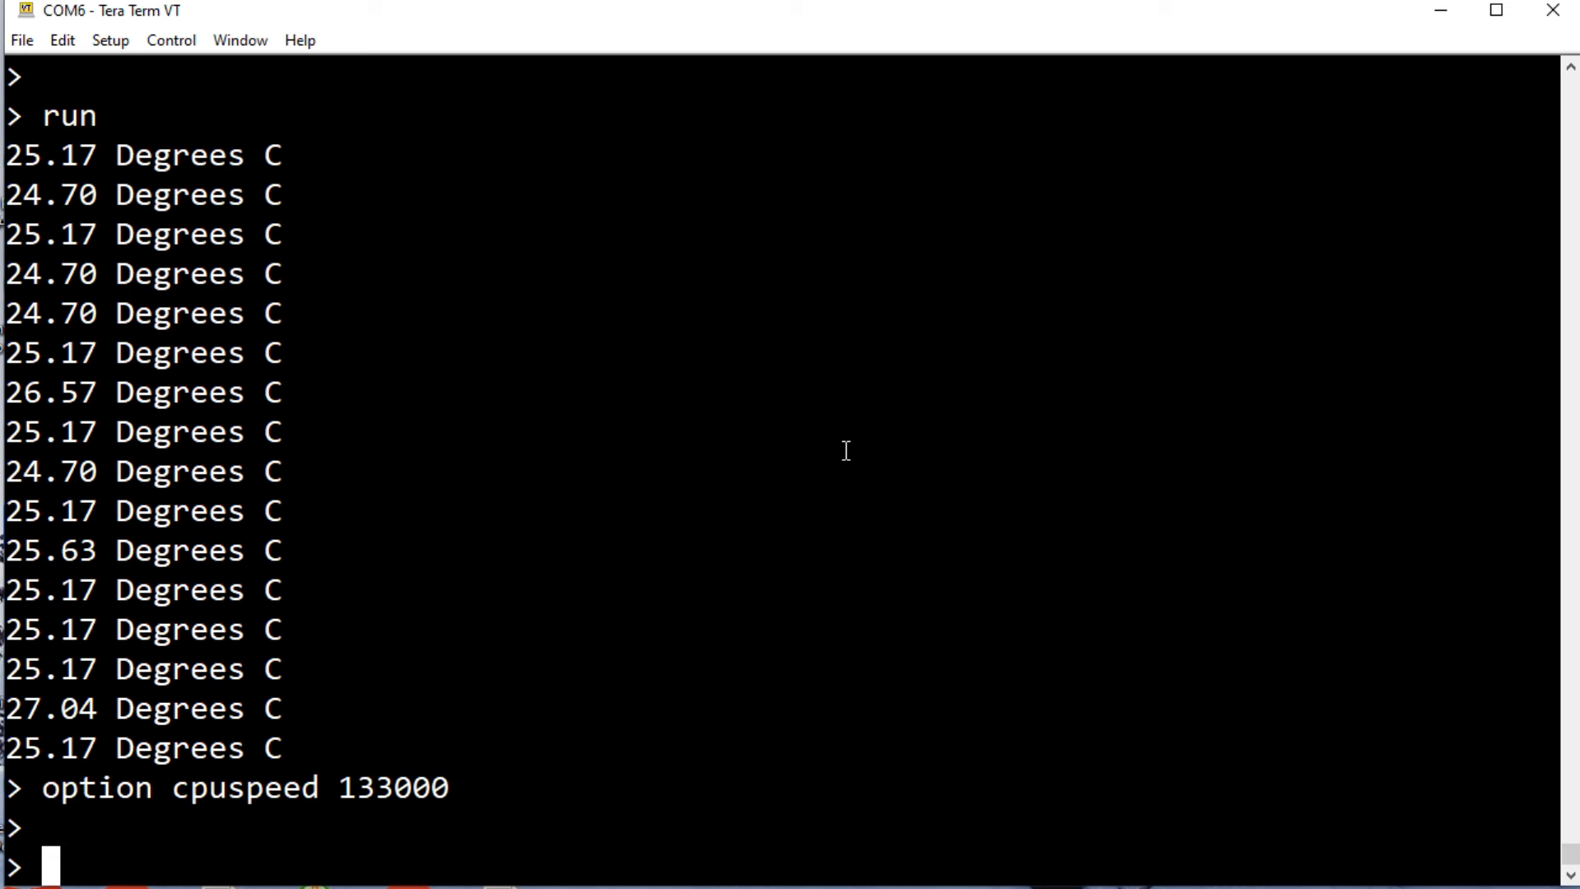
key(Return)
text(run)
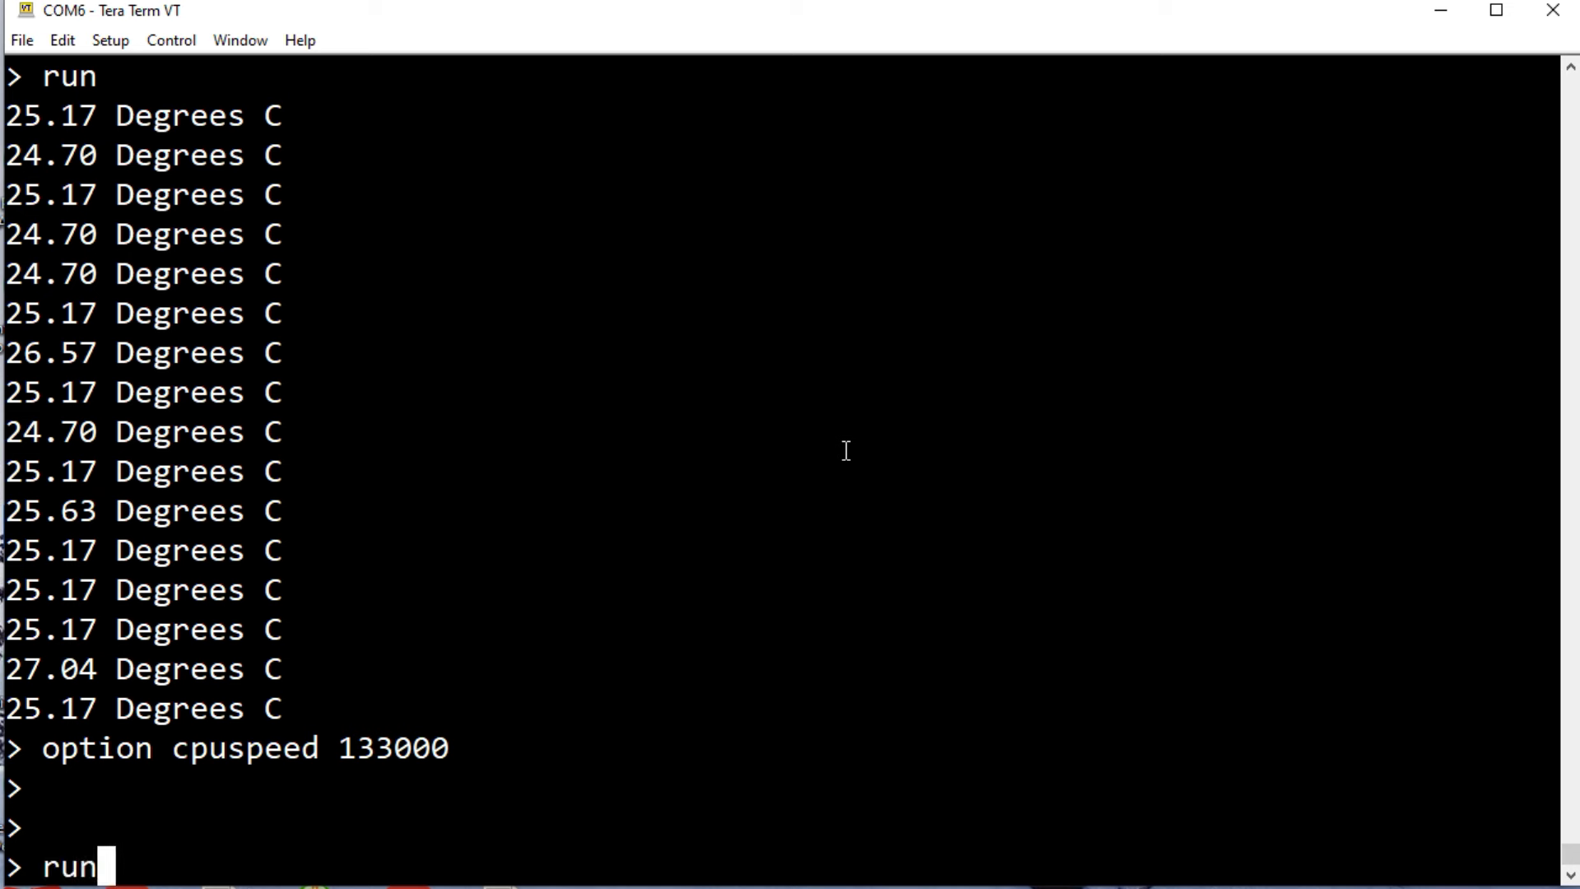
key(Return)
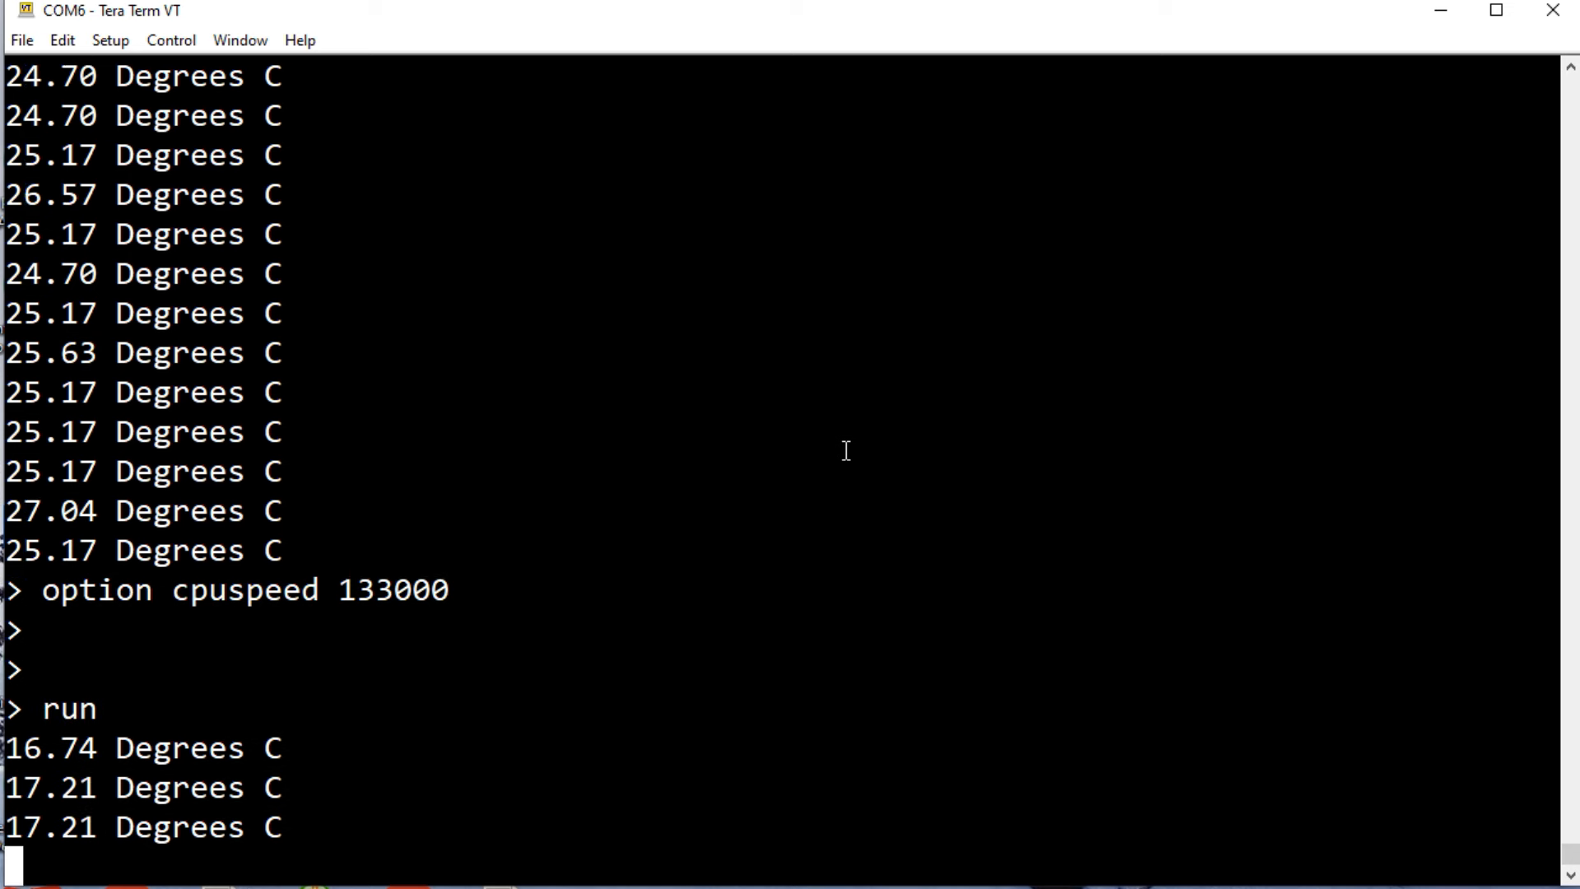